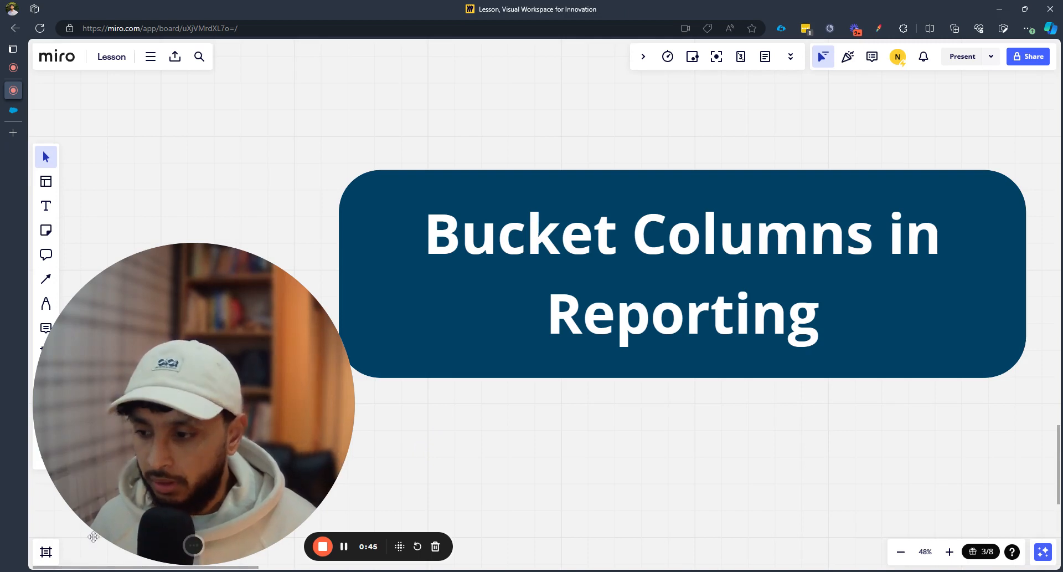
{"action": "left_click", "coordinate": [205, 545]}
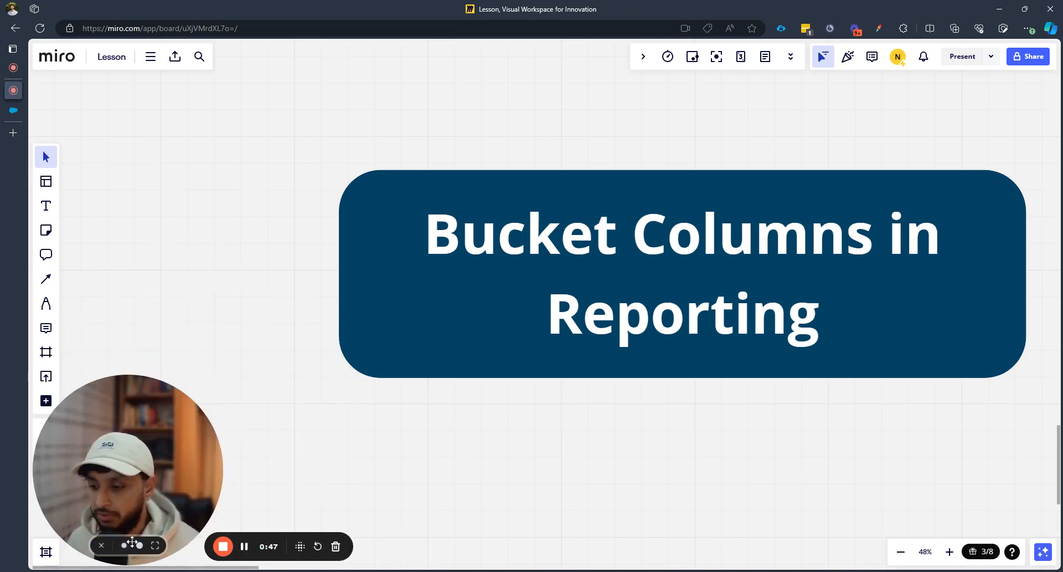
{"action": "left_click", "coordinate": [123, 546]}
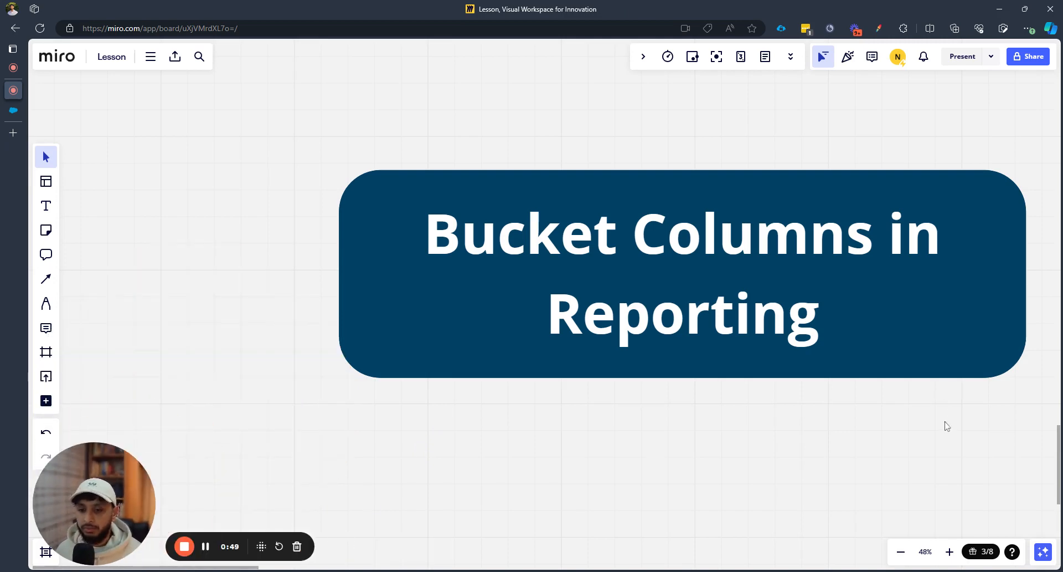
Examine the board's diagram of how location counts are sorted into location buckets and the customer categorisation request beside it
{"action": "scroll", "coordinate": [945, 427], "scroll_direction": "up", "scroll_amount": 1}
{"action": "left_click_drag", "start_coordinate": [944, 427], "coordinate": [466, 359]}
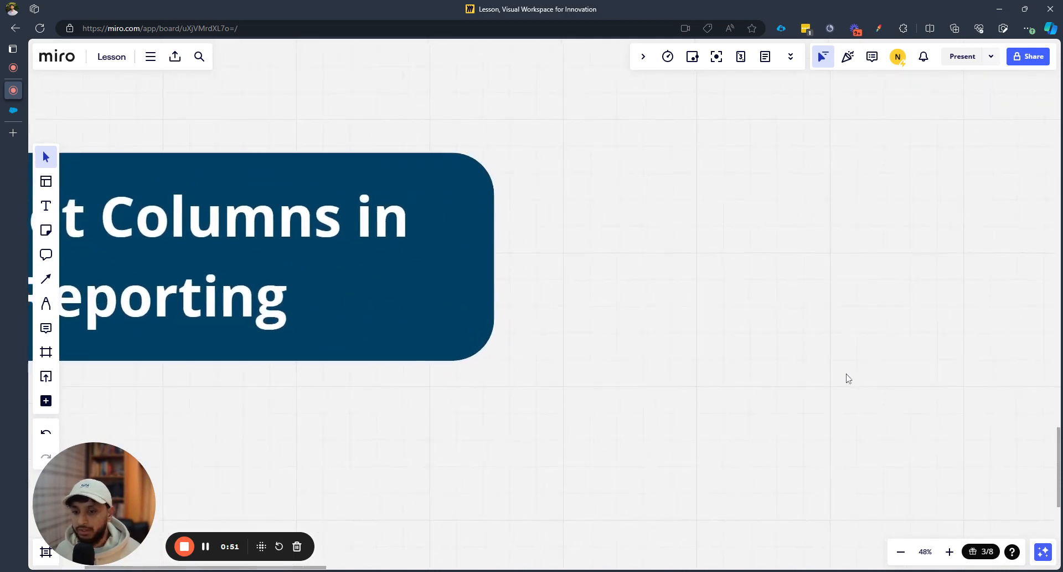
{"action": "left_click_drag", "start_coordinate": [822, 371], "coordinate": [306, 316]}
{"action": "left_click_drag", "start_coordinate": [851, 290], "coordinate": [593, 351]}
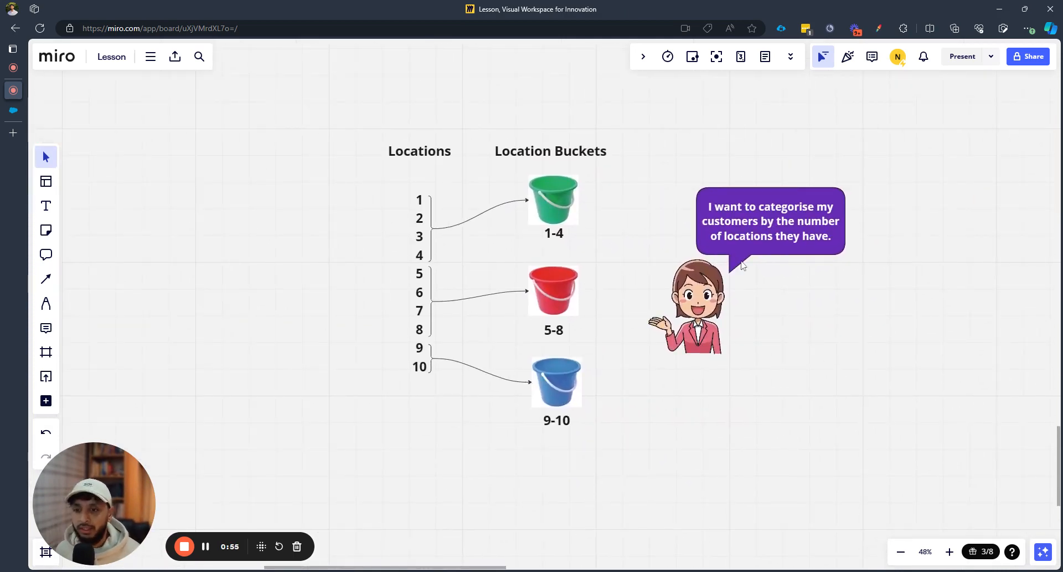
{"action": "scroll", "coordinate": [742, 269], "scroll_direction": "up", "scroll_amount": 2}
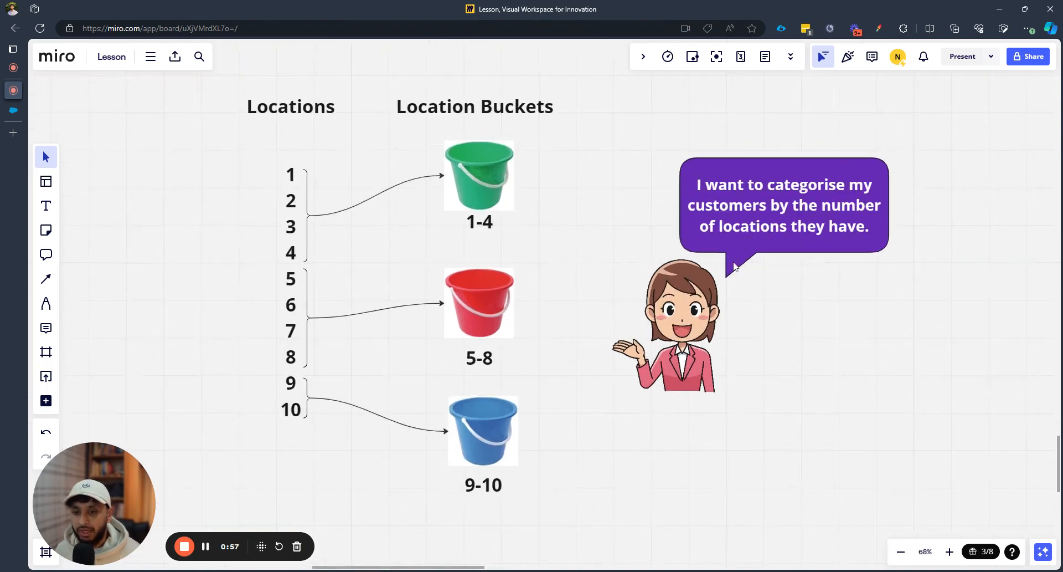
{"action": "scroll", "coordinate": [807, 306], "scroll_direction": "up", "scroll_amount": 1}
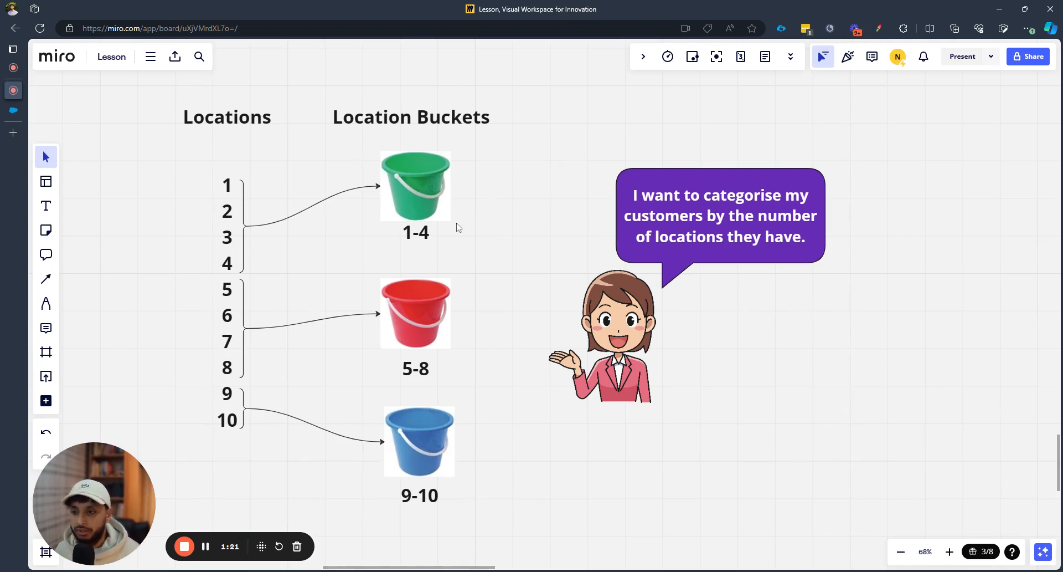
{"action": "scroll", "coordinate": [458, 226], "scroll_direction": "up", "scroll_amount": 1}
{"action": "left_click_drag", "start_coordinate": [471, 197], "coordinate": [525, 195]}
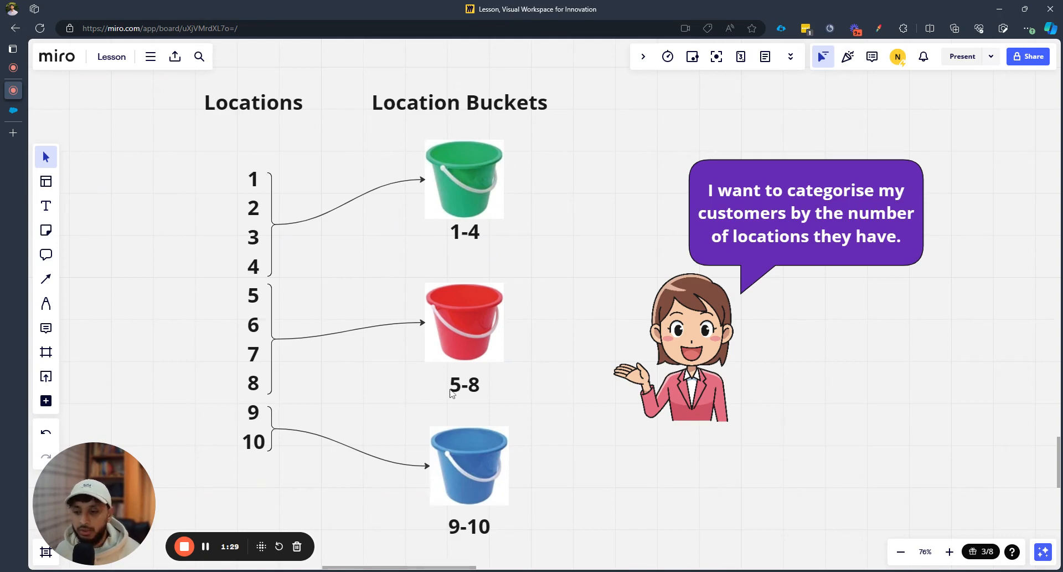
{"action": "mouse_move", "coordinate": [529, 282]}
{"action": "left_mouse_down"}
{"action": "mouse_move", "coordinate": [530, 337]}
{"action": "mouse_move", "coordinate": [518, 223]}
{"action": "mouse_move", "coordinate": [518, 284]}
{"action": "left_mouse_up"}
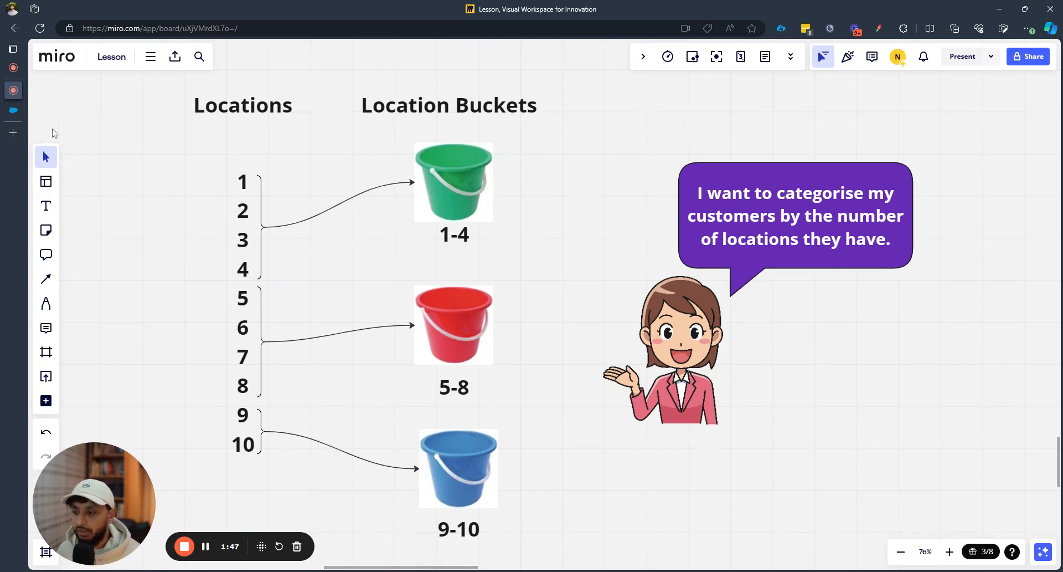
Switch to the Buckets leads report in the Salesforce report builder
{"action": "left_click", "coordinate": [25, 111]}
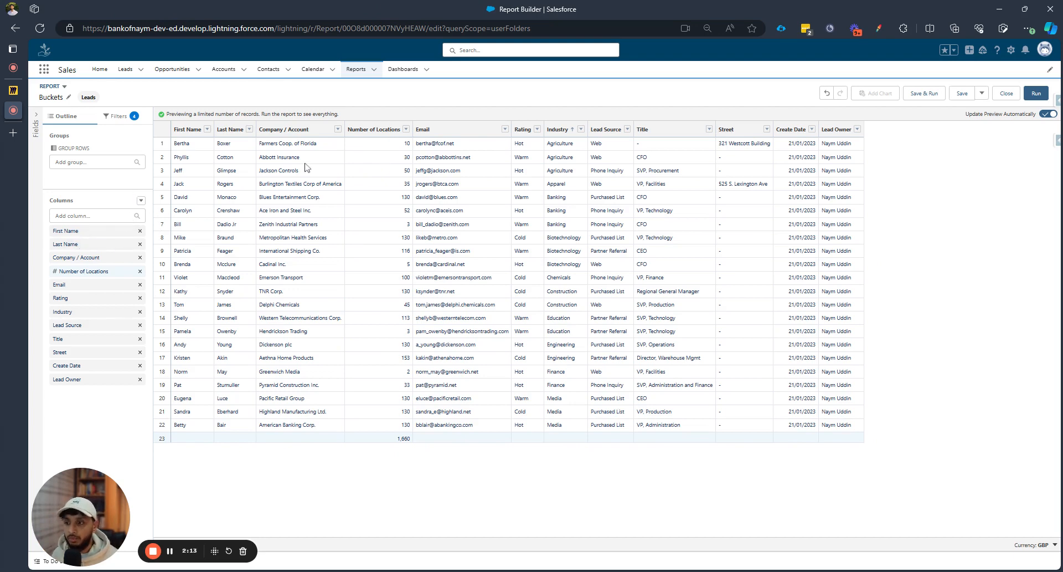
{"action": "left_click", "coordinate": [406, 129]}
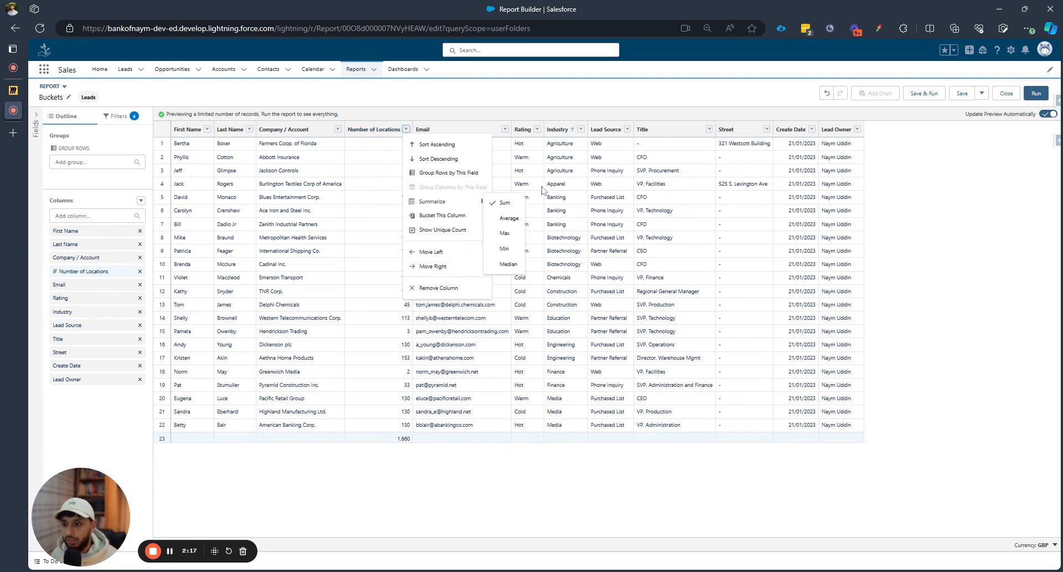
{"action": "left_click", "coordinate": [455, 217]}
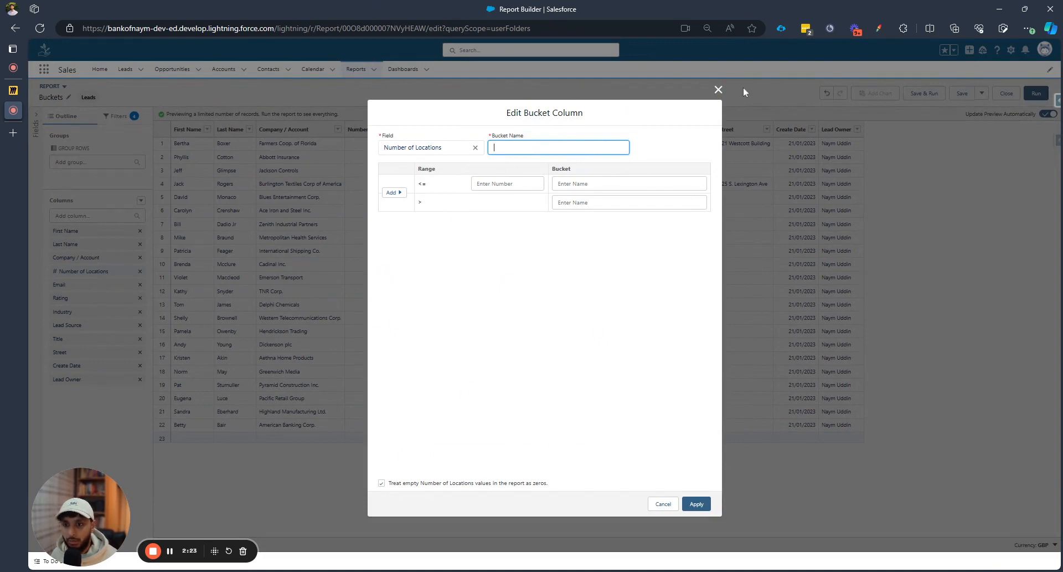
{"action": "left_click", "coordinate": [718, 90]}
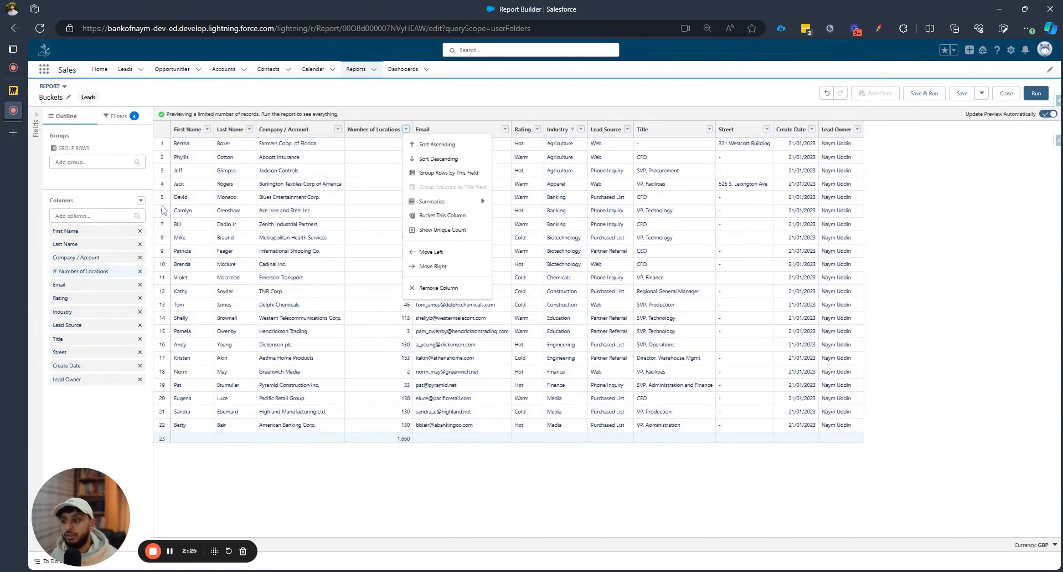
Add a bucket column to the report based on the Number of Locations field and name it Location Flag
{"action": "left_click", "coordinate": [140, 200]}
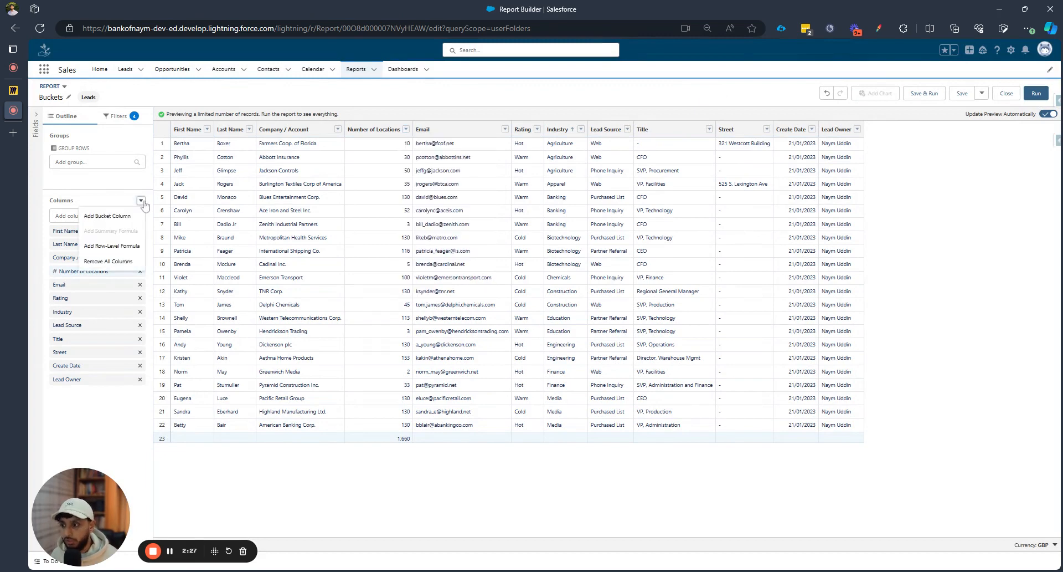
{"action": "left_click", "coordinate": [121, 215]}
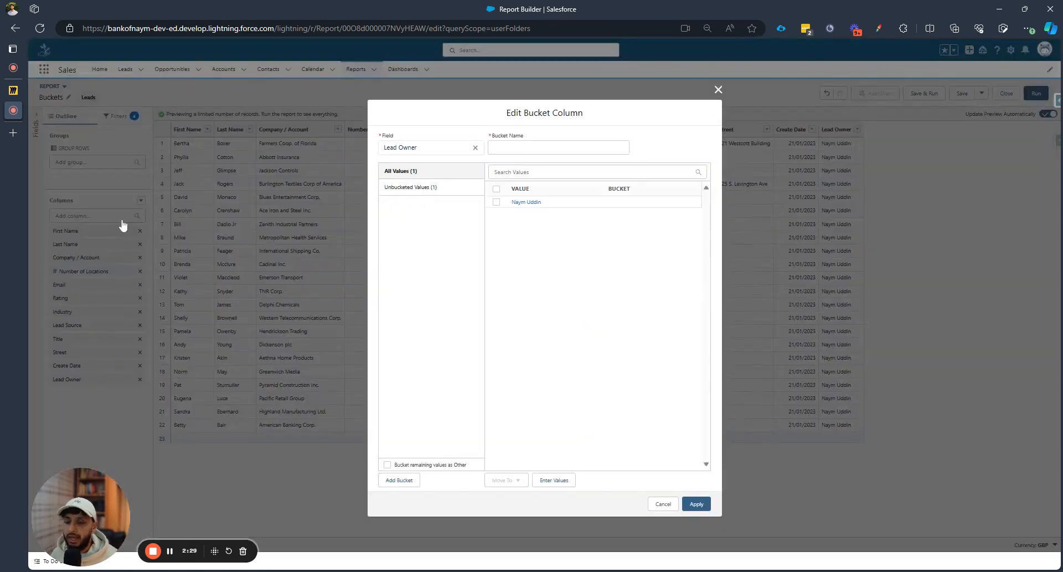
{"action": "left_click", "coordinate": [475, 147]}
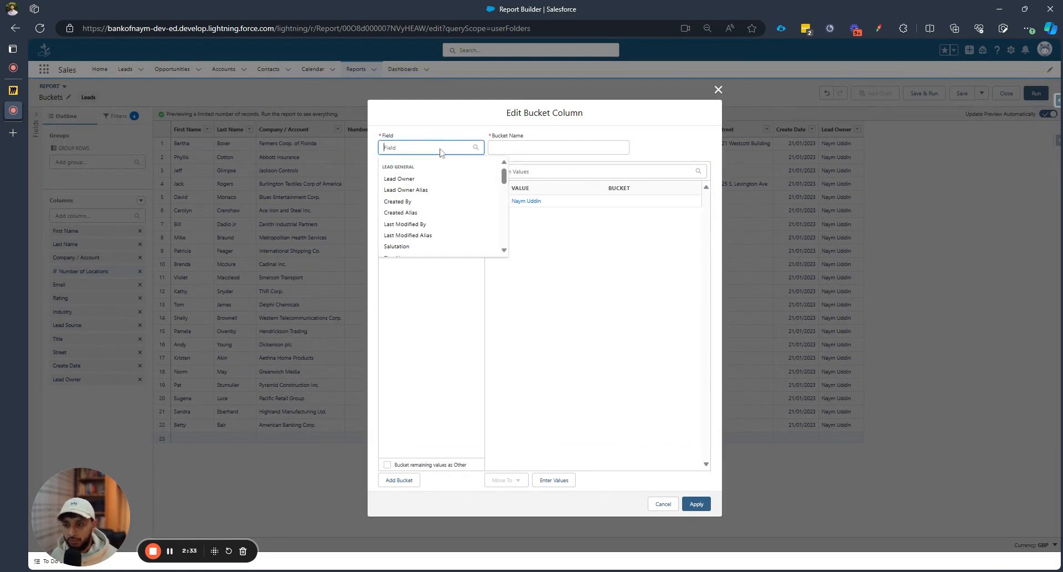
{"action": "type", "text": "numb"}
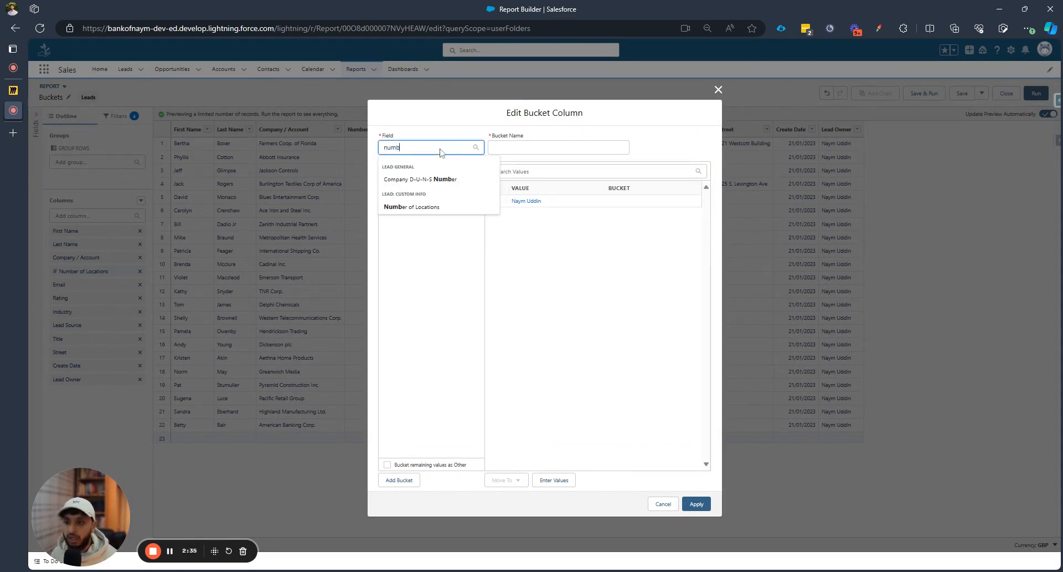
{"action": "left_click", "coordinate": [438, 207]}
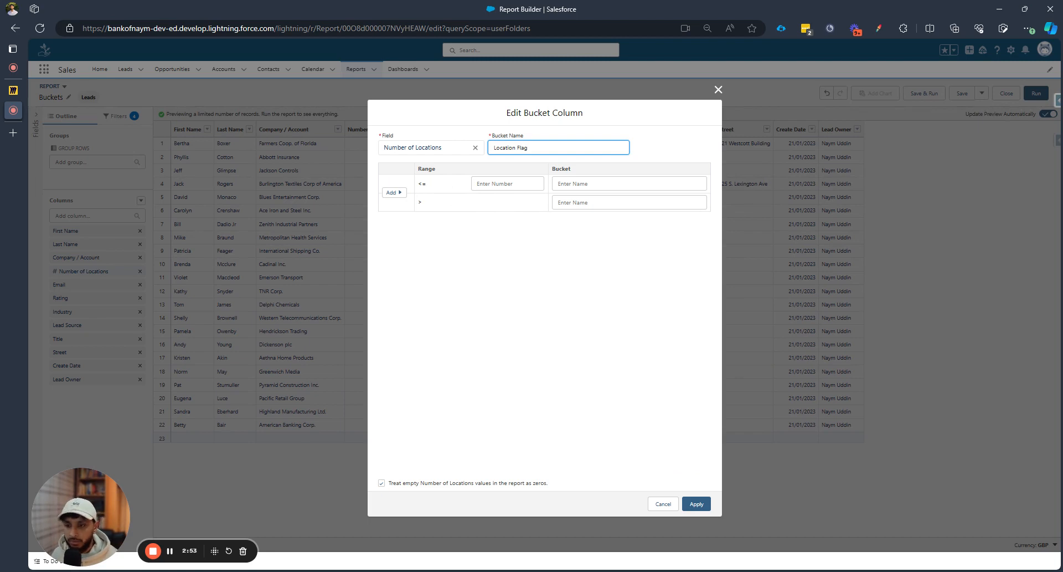
Define three ranges for the bucket column: up to 15, over 15 to 60, and over 60
{"action": "left_click", "coordinate": [507, 183]}
{"action": "type", "text": "15"}
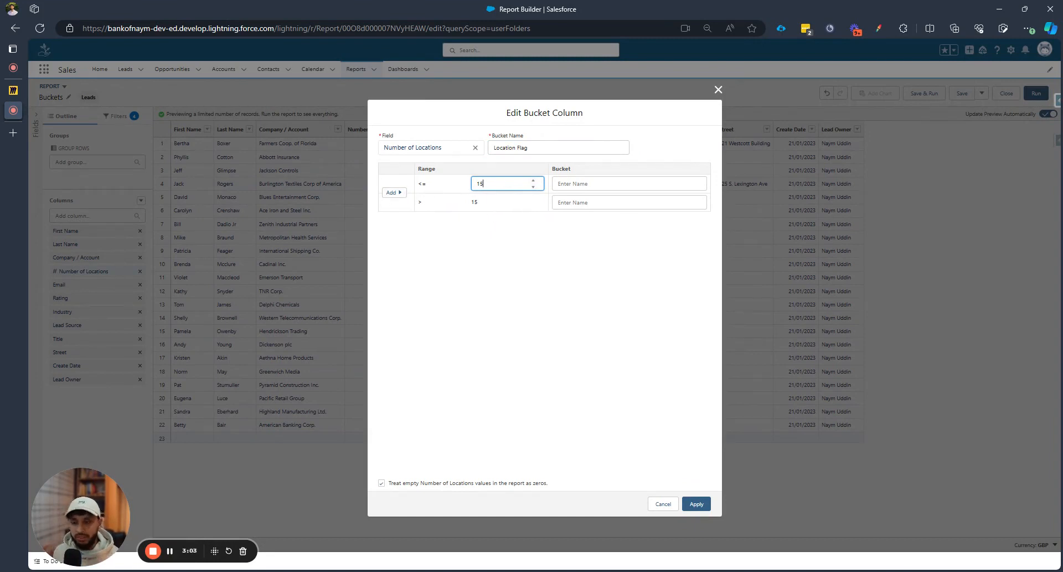
{"action": "left_click", "coordinate": [393, 193]}
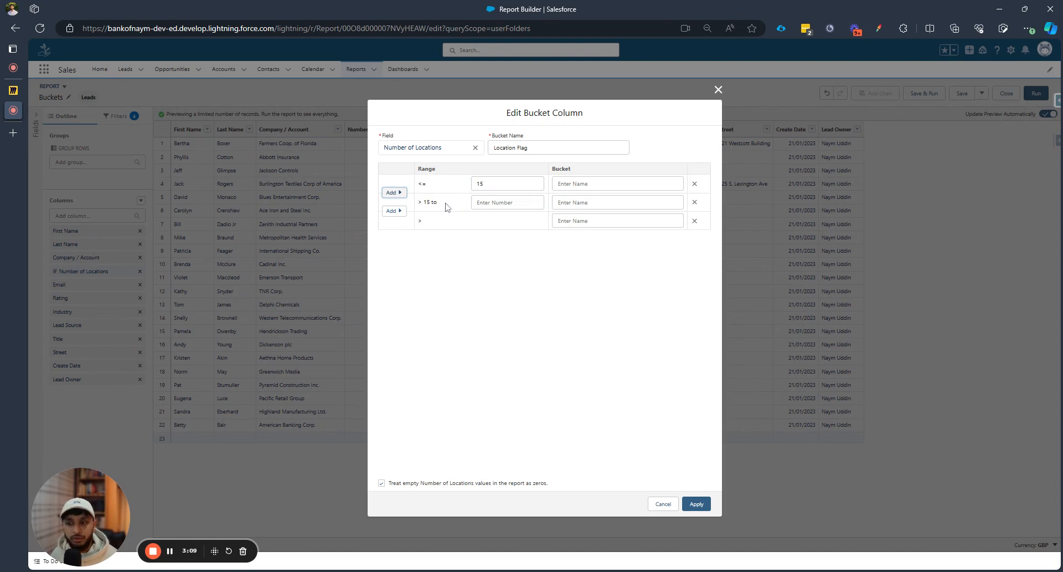
{"action": "left_click", "coordinate": [498, 202]}
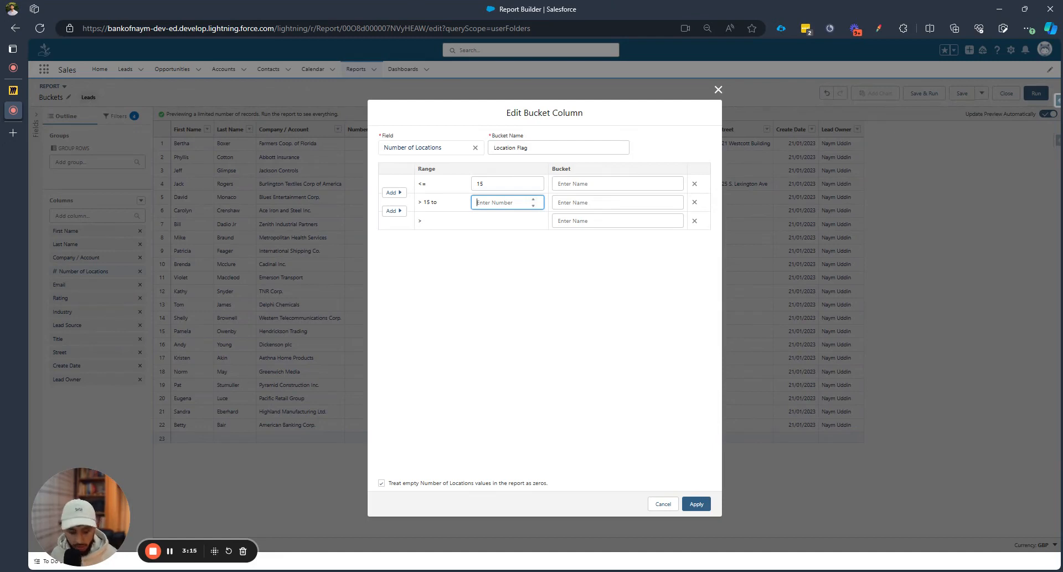
{"action": "type", "text": "60"}
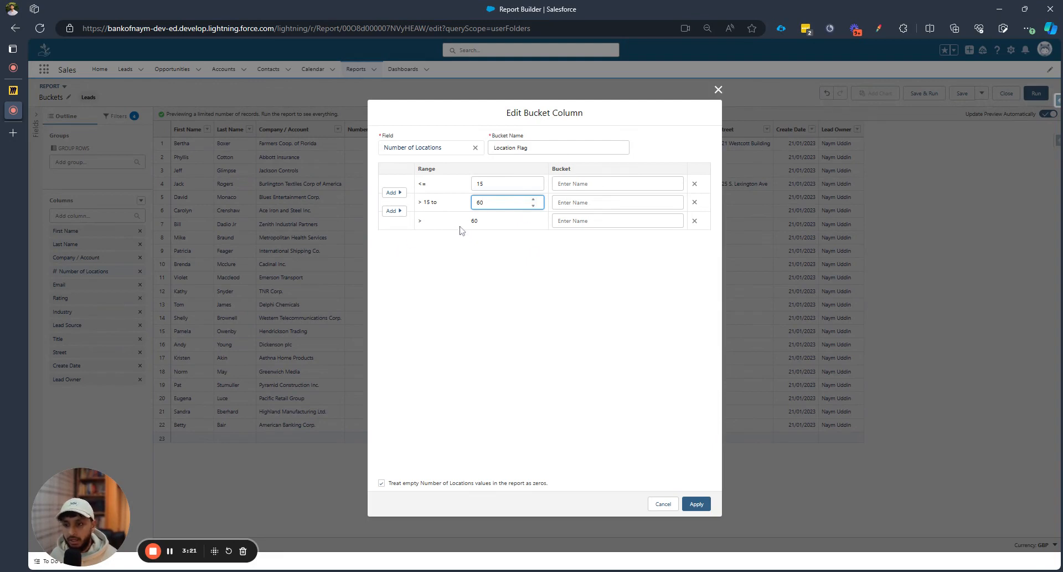
{"action": "left_click", "coordinate": [405, 213]}
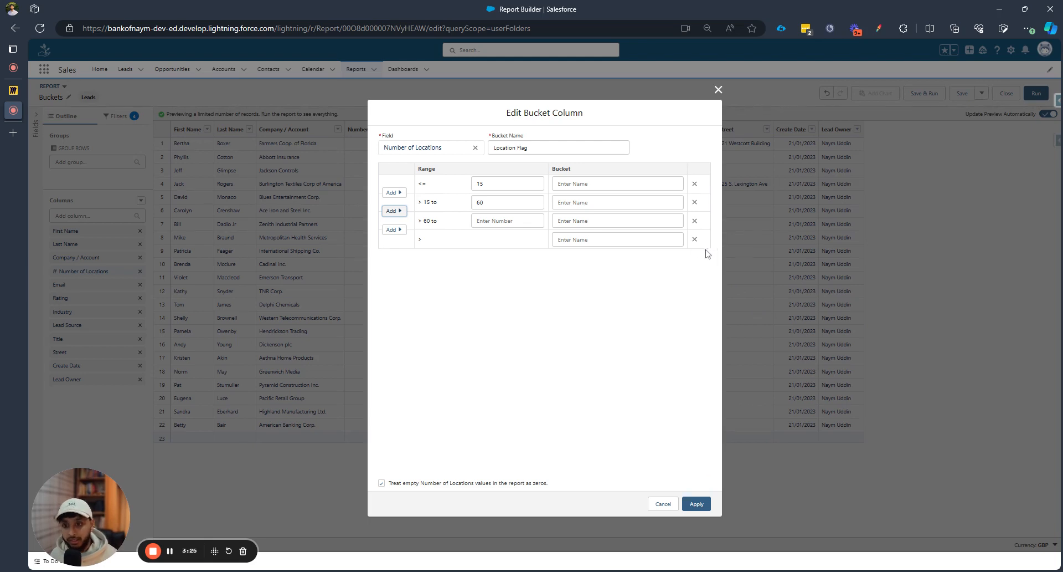
{"action": "left_click", "coordinate": [694, 221]}
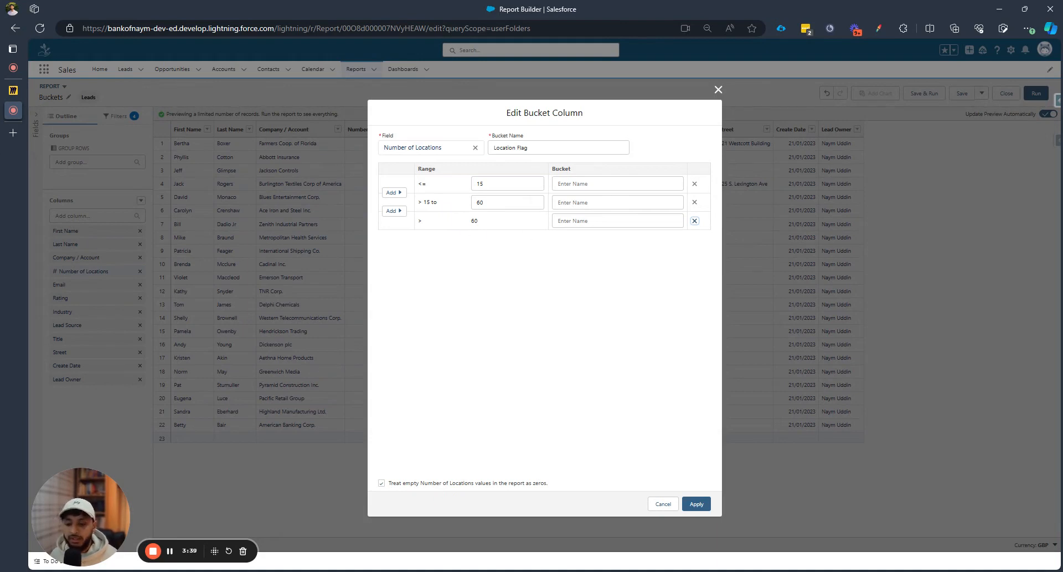
Name the ranges Small, Medium and Large in ascending order, and apply the bucket column
{"action": "left_click", "coordinate": [617, 183]}
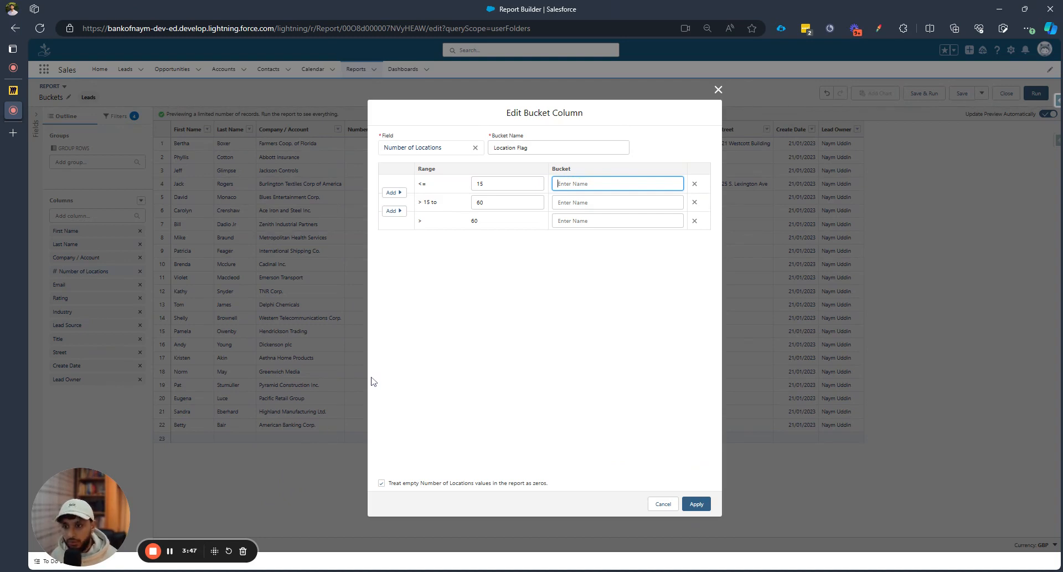
{"action": "type", "text": "Sm"}
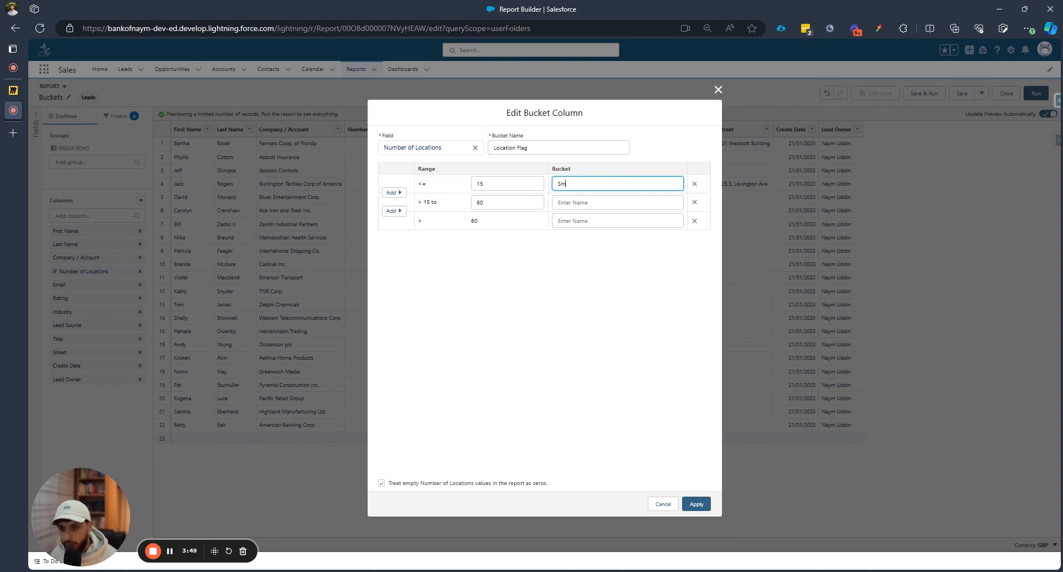
{"action": "type", "text": "all"}
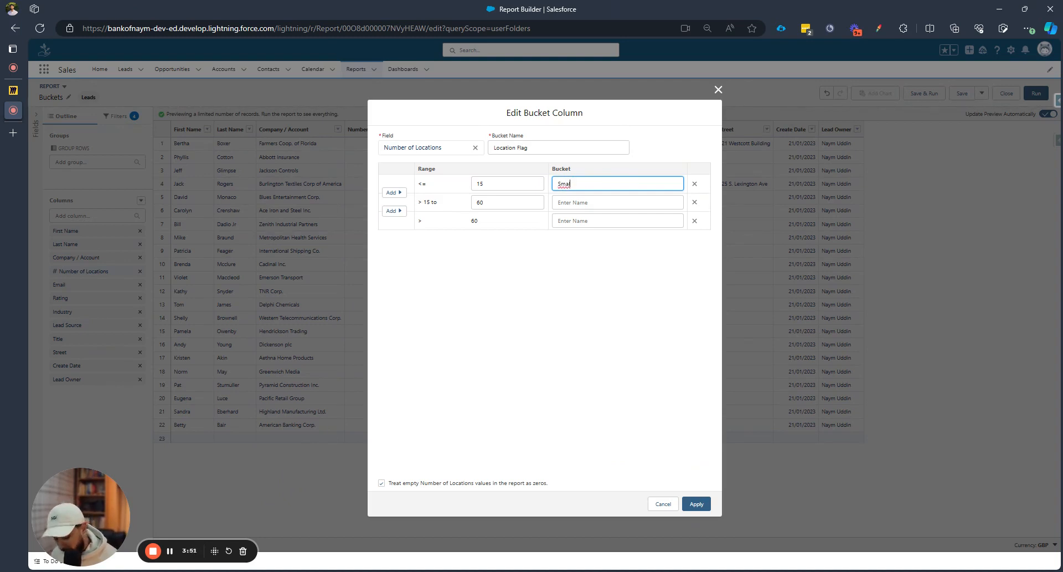
{"action": "key", "text": "Tab"}
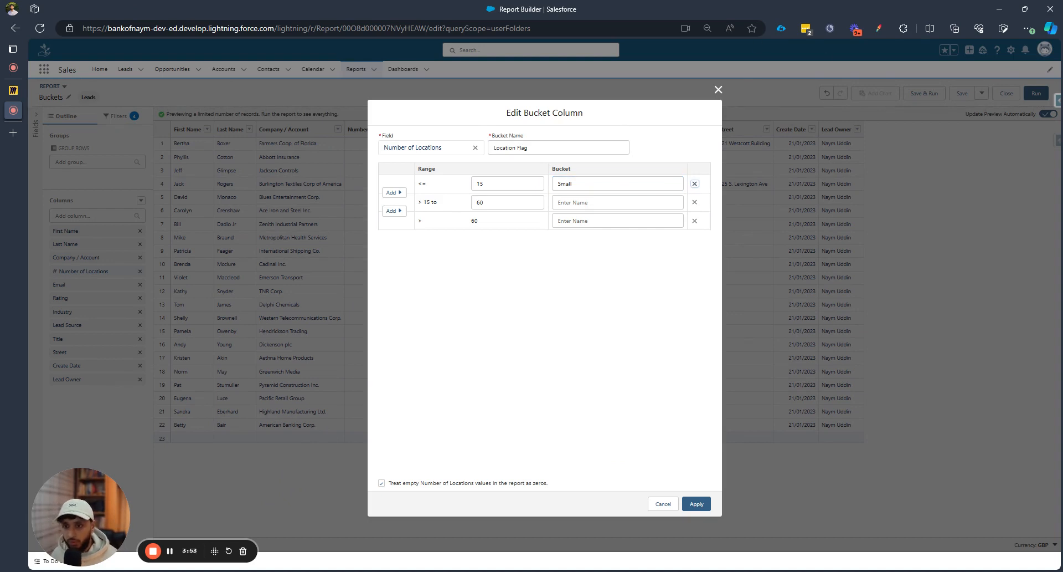
{"action": "key", "text": "Tab"}
{"action": "key", "text": "Tab"}
{"action": "key", "text": "Tab"}
{"action": "type", "text": "M"}
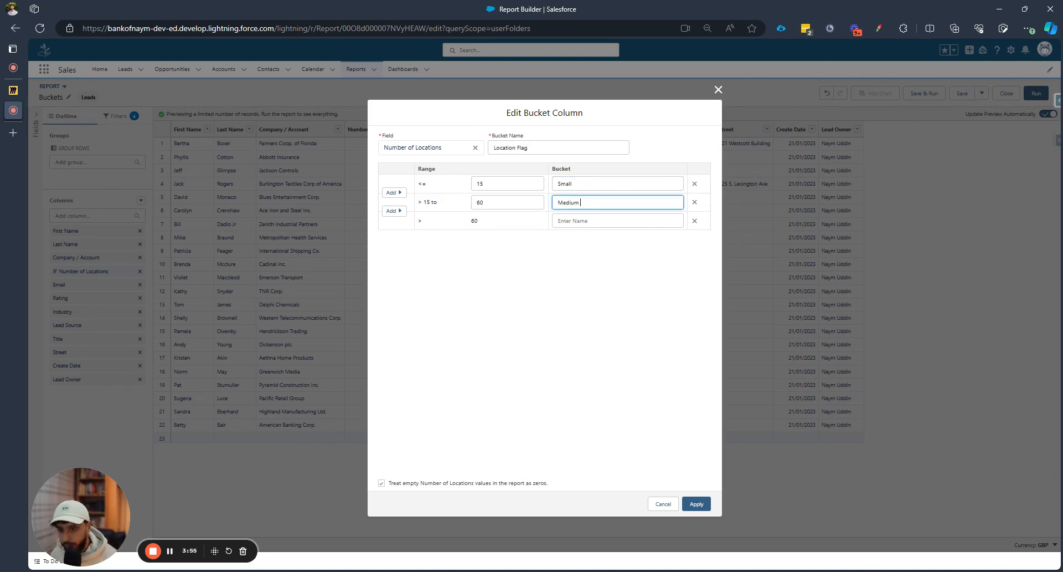
{"action": "left_click", "coordinate": [592, 219]}
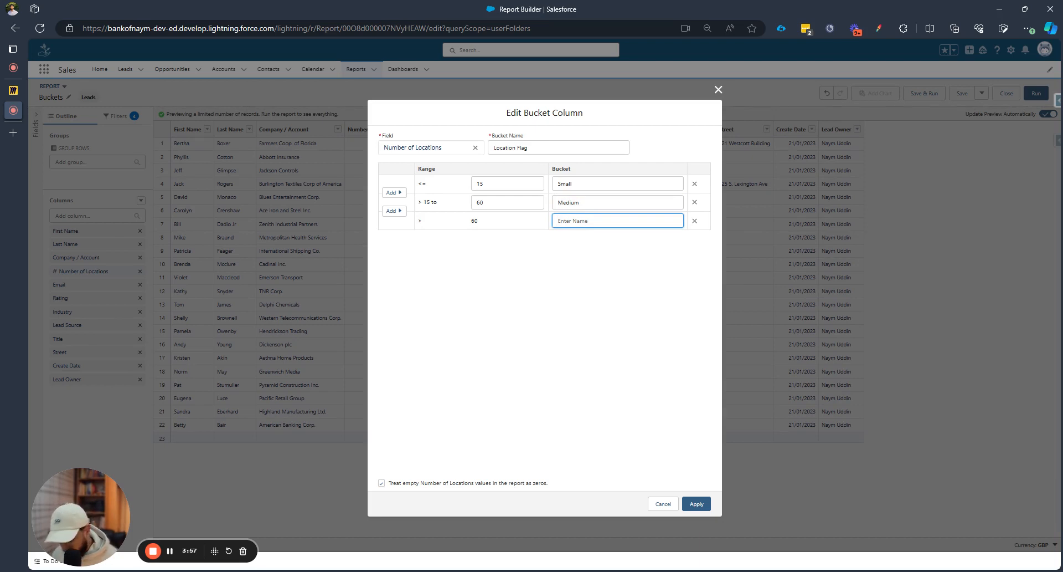
{"action": "type", "text": "Large"}
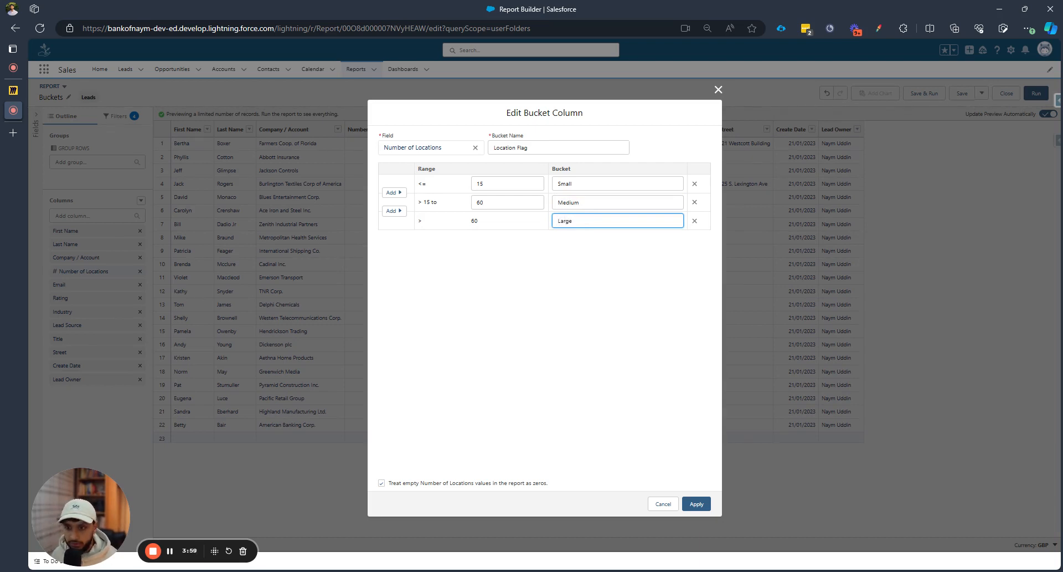
{"action": "left_click", "coordinate": [614, 264]}
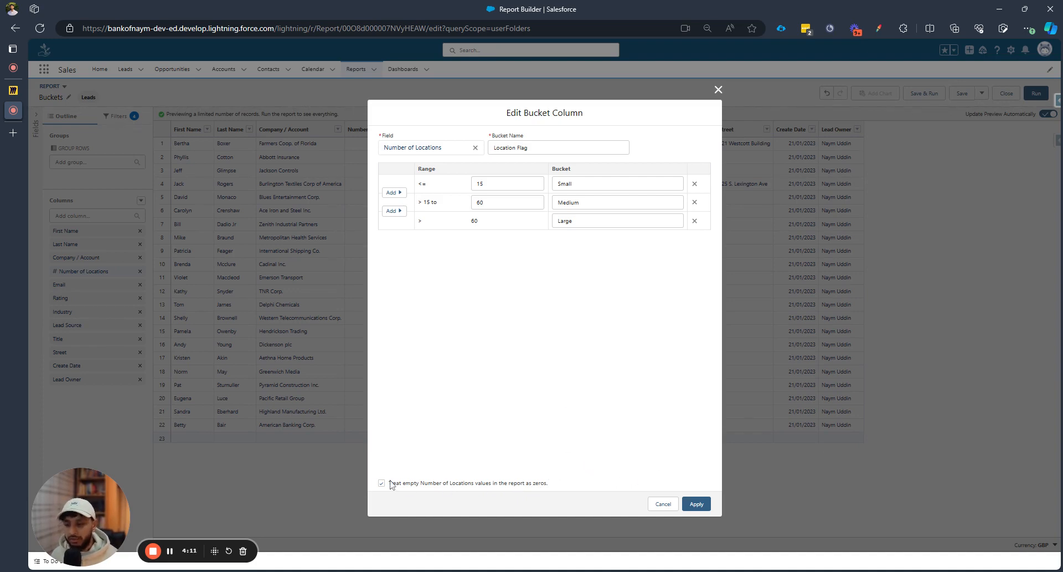
{"action": "left_click", "coordinate": [696, 504]}
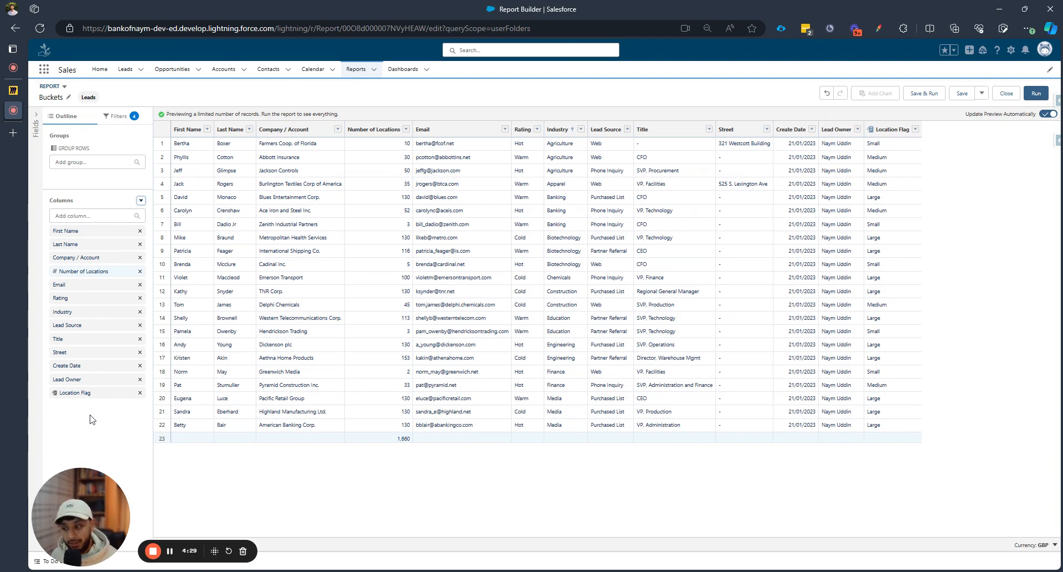
Group the report rows by the Location Flag bucket column and run the report
{"action": "left_click_drag", "start_coordinate": [96, 392], "coordinate": [136, 180]}
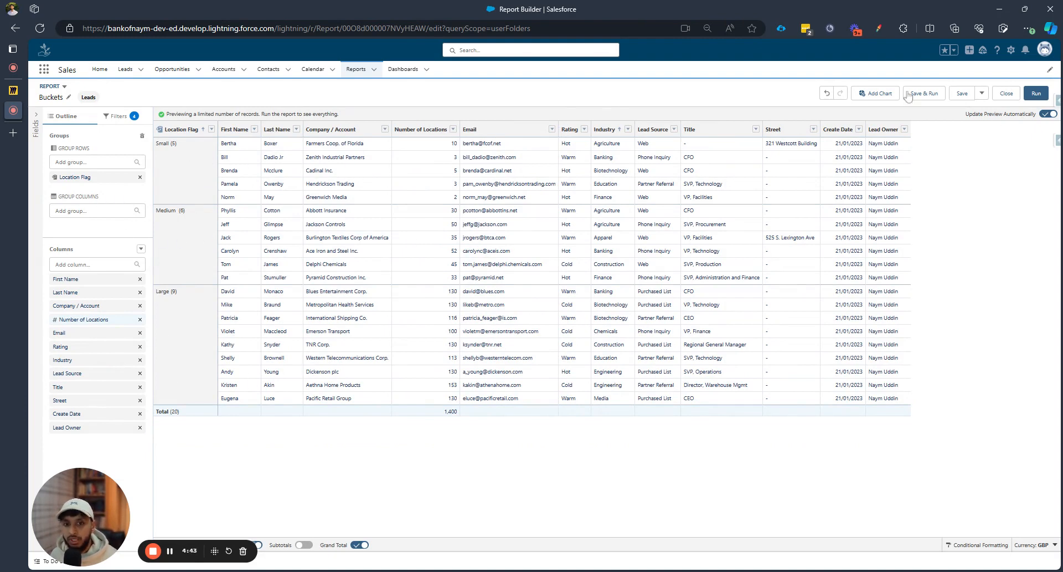
{"action": "left_click", "coordinate": [1038, 93]}
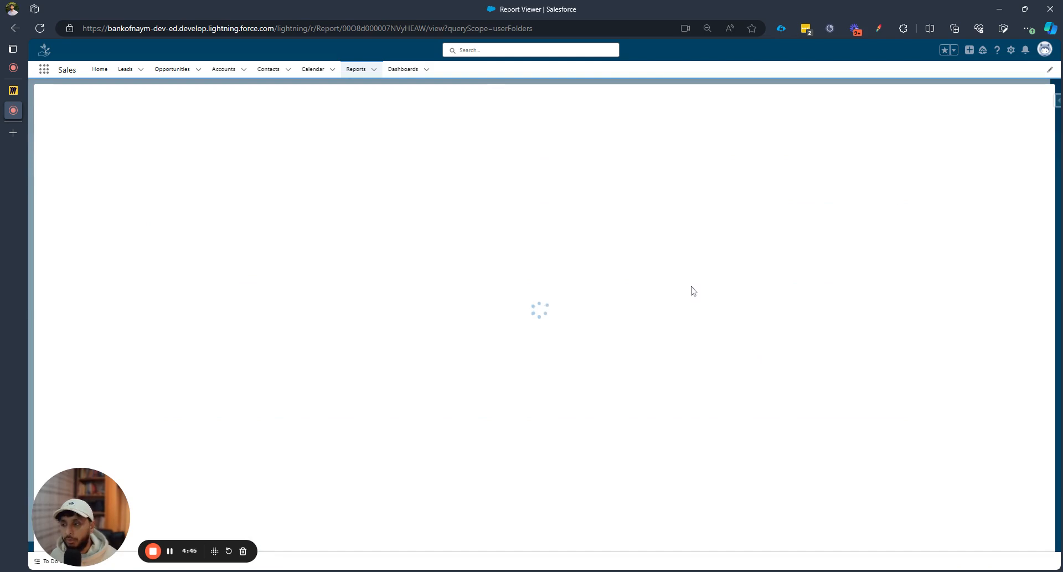